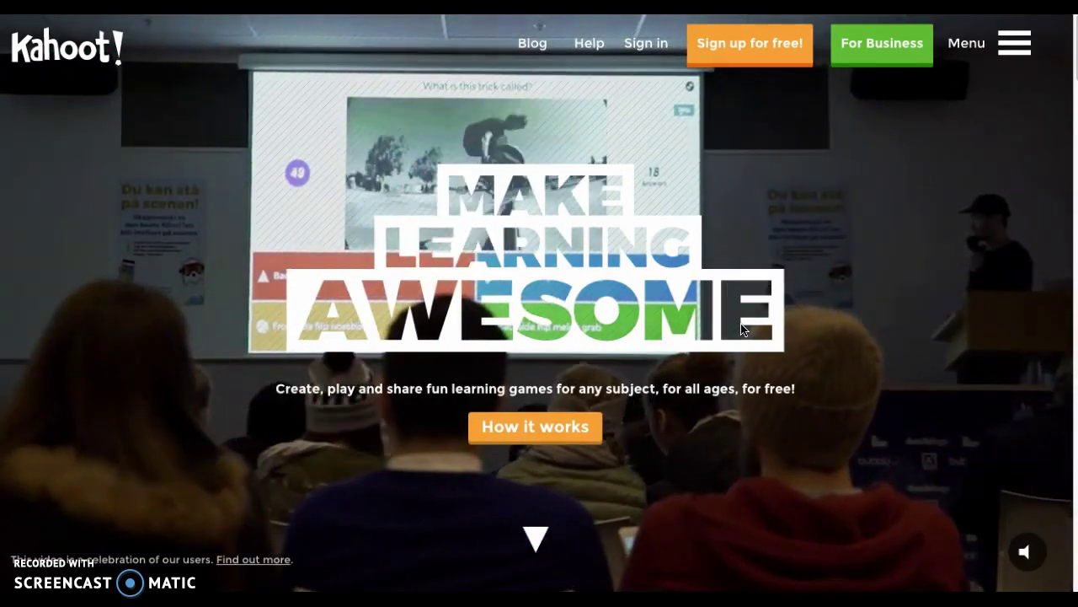
# Navigate to the Kahoot! Sign In page
pyautogui.click(905, 291)
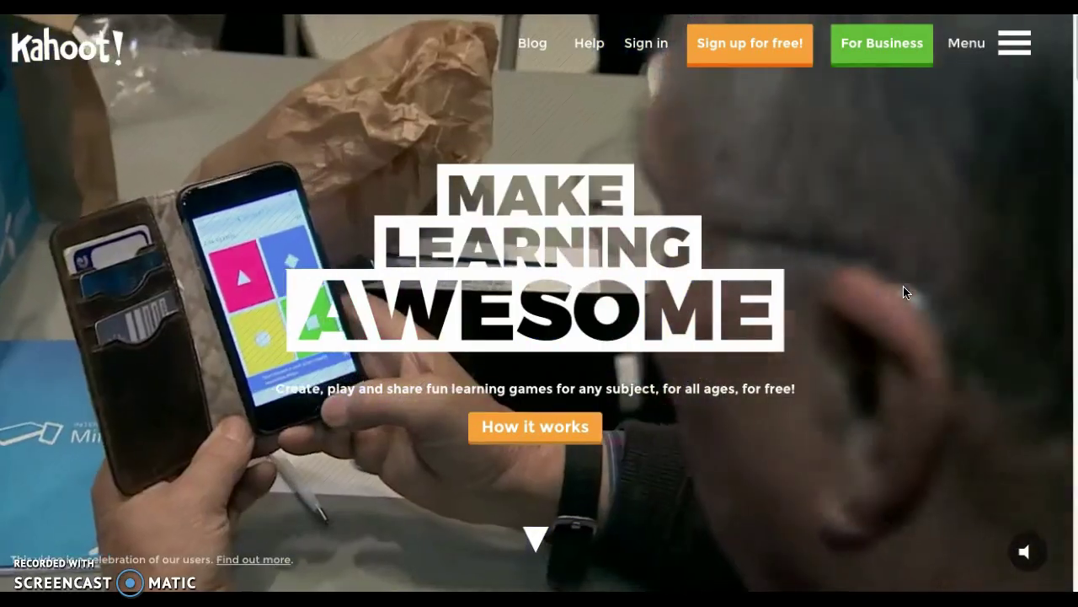
pyautogui.click(830, 280)
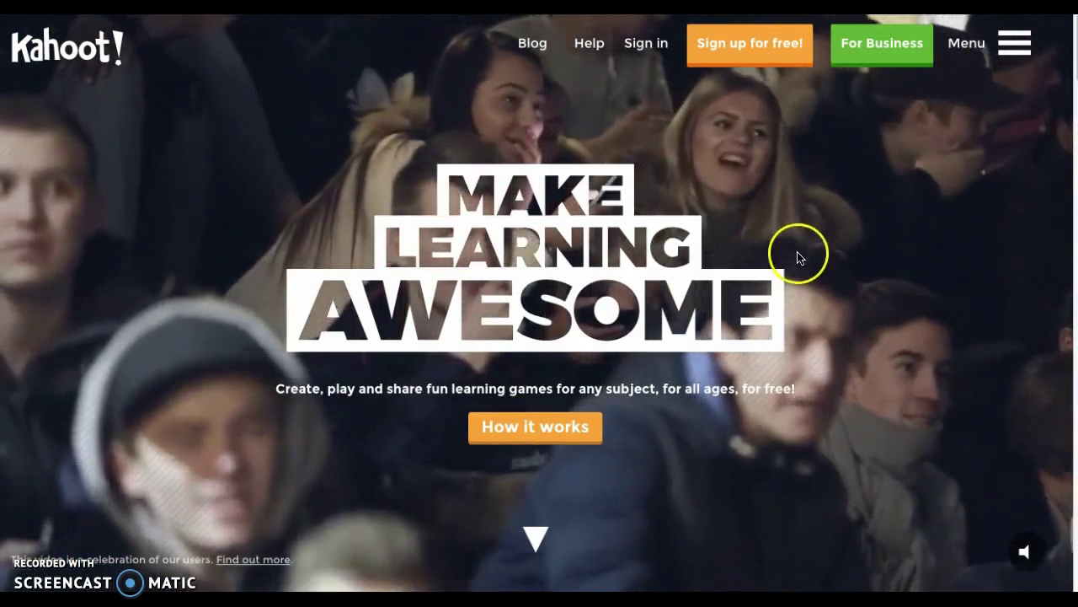
pyautogui.click(684, 218)
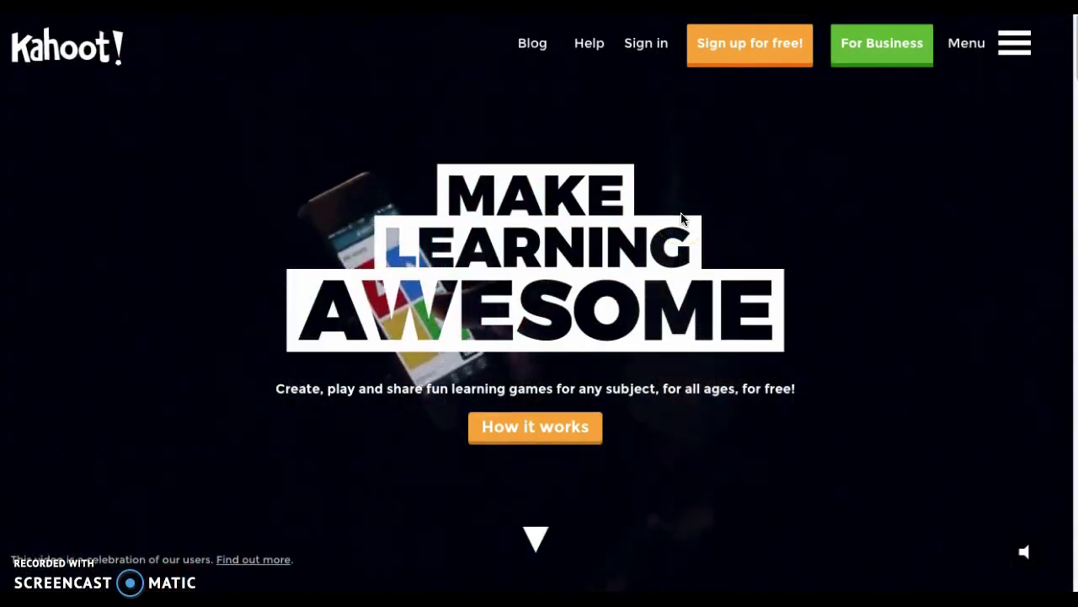
pyautogui.moveTo(681, 176)
pyautogui.mouseDown()
pyautogui.moveTo(671, 121)
pyautogui.moveTo(674, 139)
pyautogui.mouseUp()
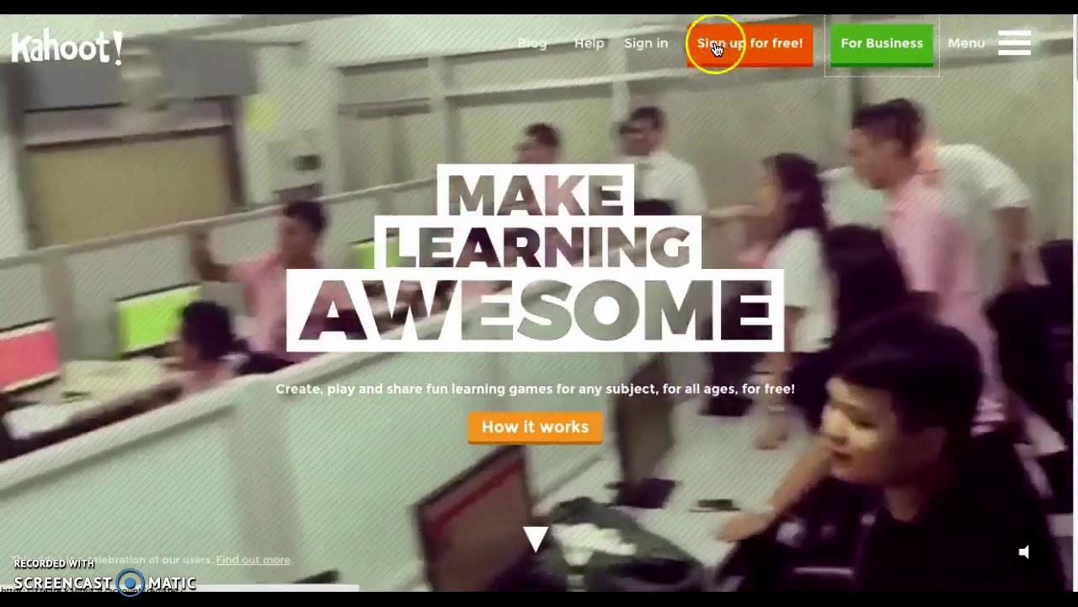
pyautogui.click(648, 47)
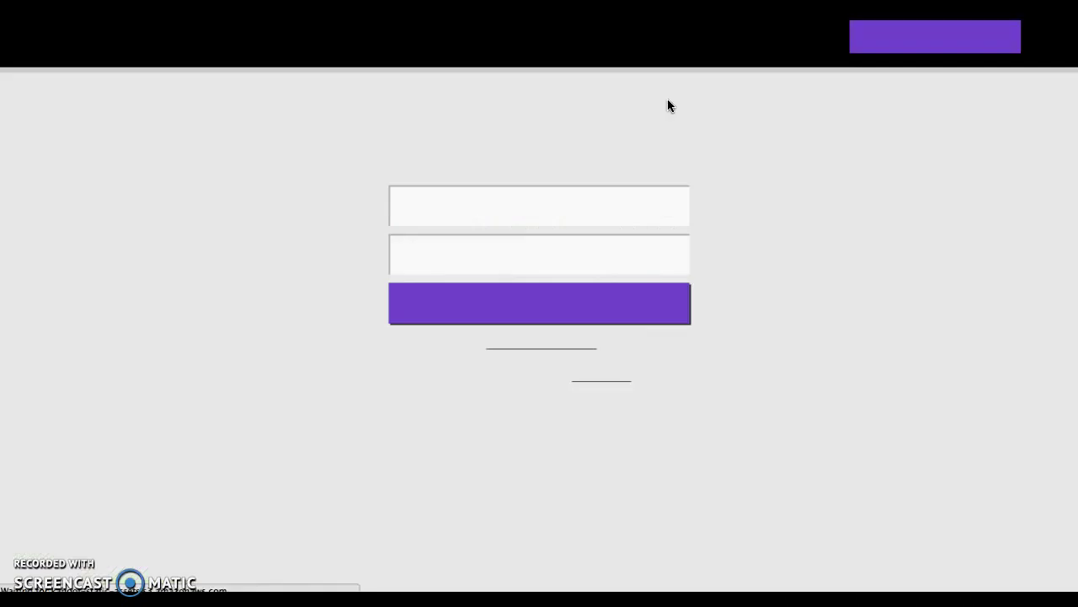
# Sign in with the account username and password
pyautogui.click(546, 204)
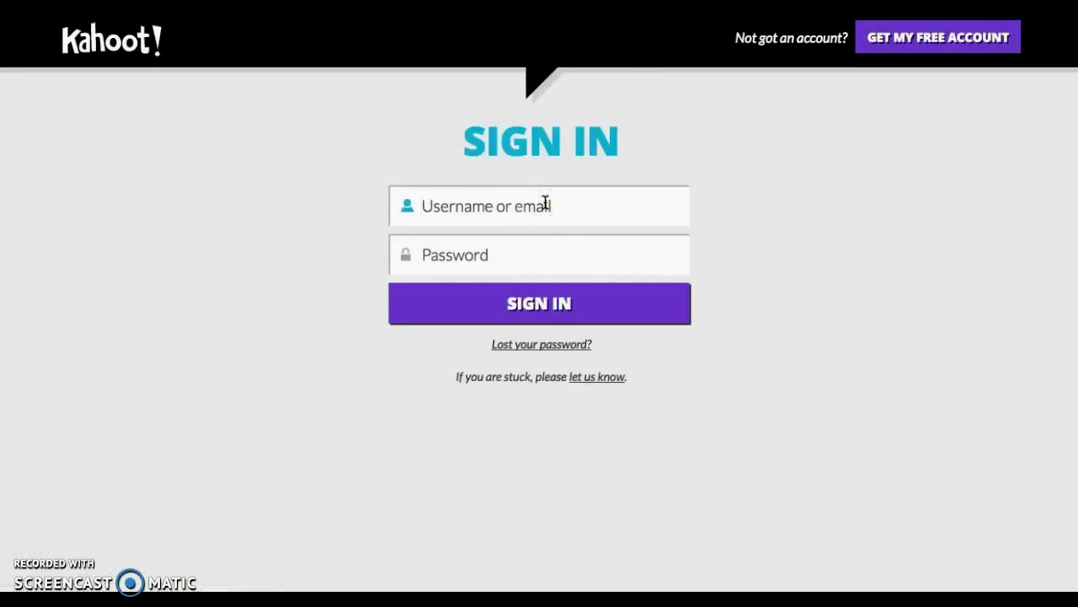
pyautogui.write('duek')
pyautogui.press('BackSpace')
pyautogui.press('BackSpace')
pyautogui.write('kesmall******')
pyautogui.press('Return')
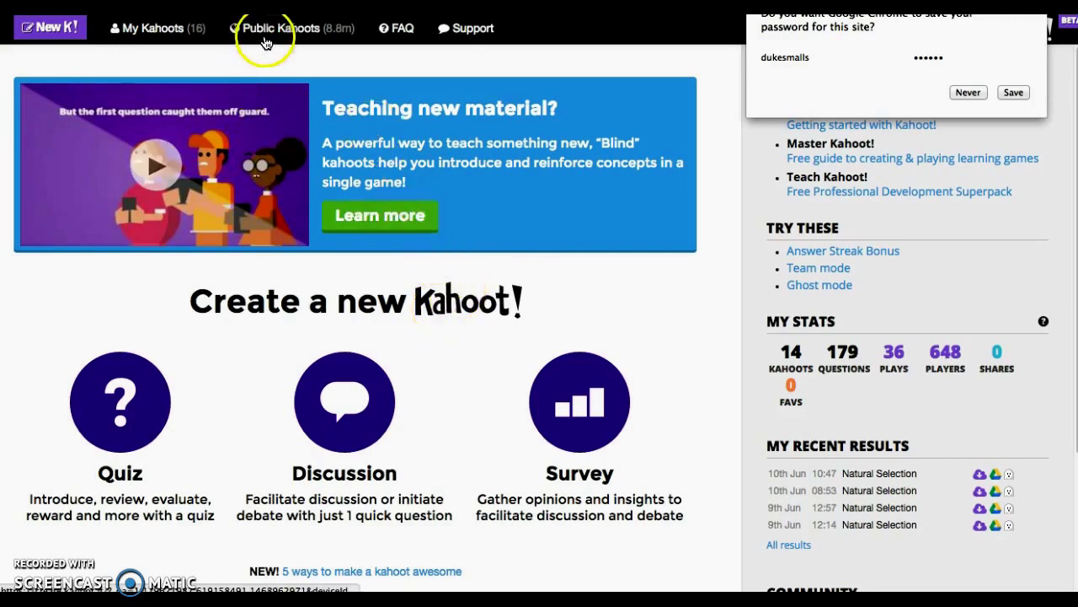
# Dismiss the save-password prompt and browse the 14 quizzes under My Kahoots, Natural Selection first
pyautogui.click(164, 40)
pyautogui.click(165, 41)
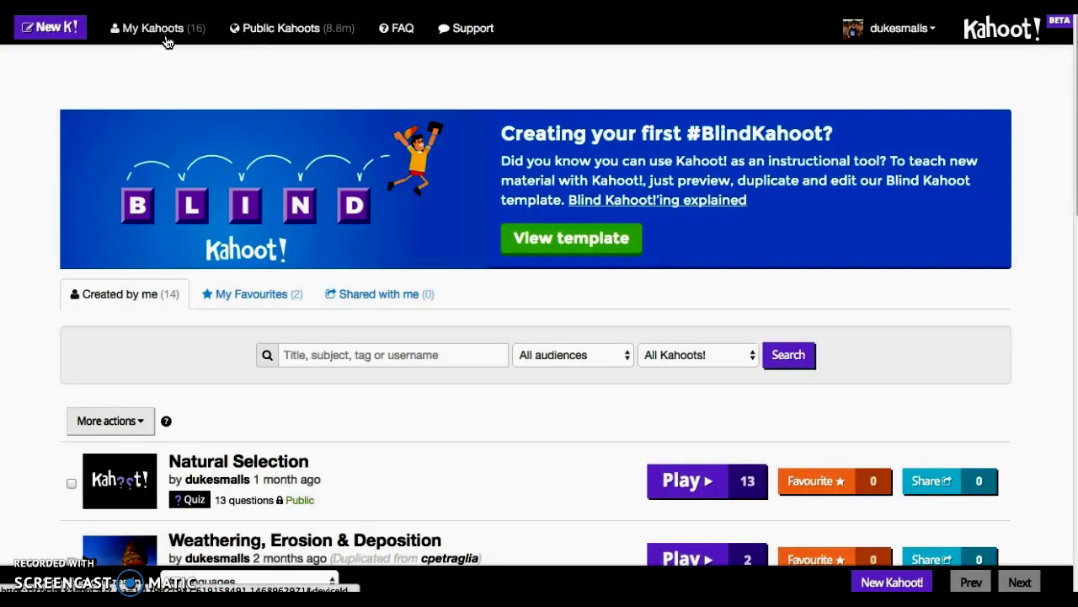
pyautogui.scroll(-1, 334, 278)
pyautogui.scroll(-5, 410, 325)
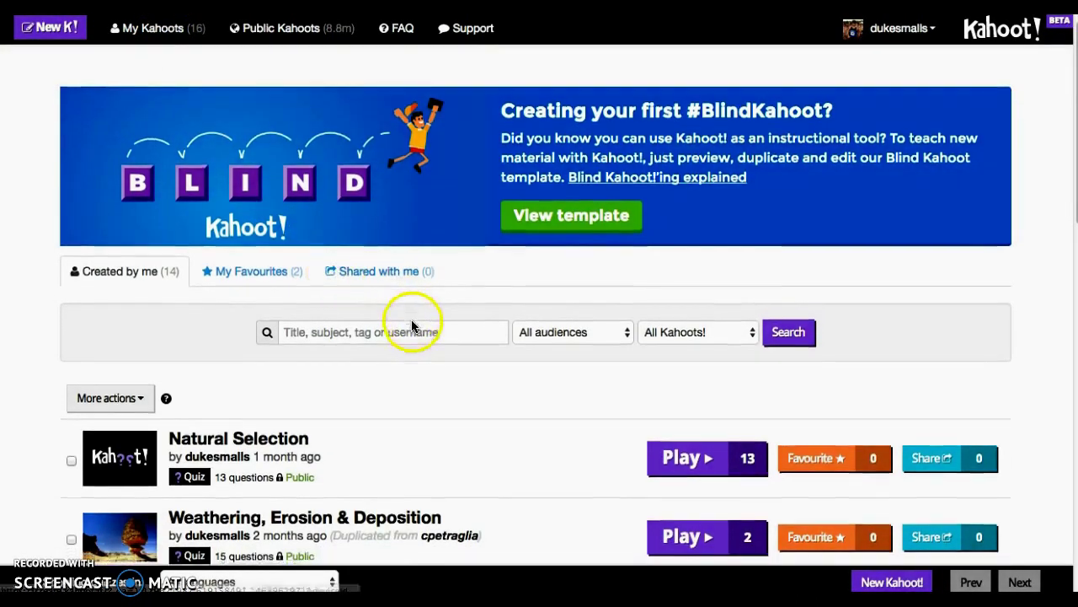
pyautogui.scroll(-10, 411, 326)
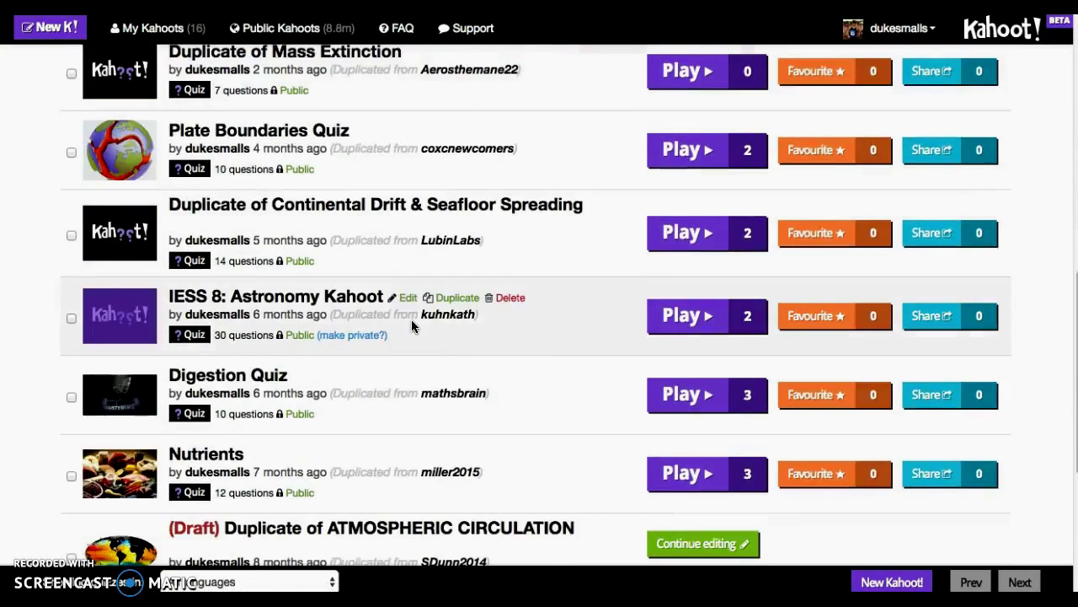
pyautogui.scroll(10, 411, 325)
pyautogui.scroll(2, 412, 325)
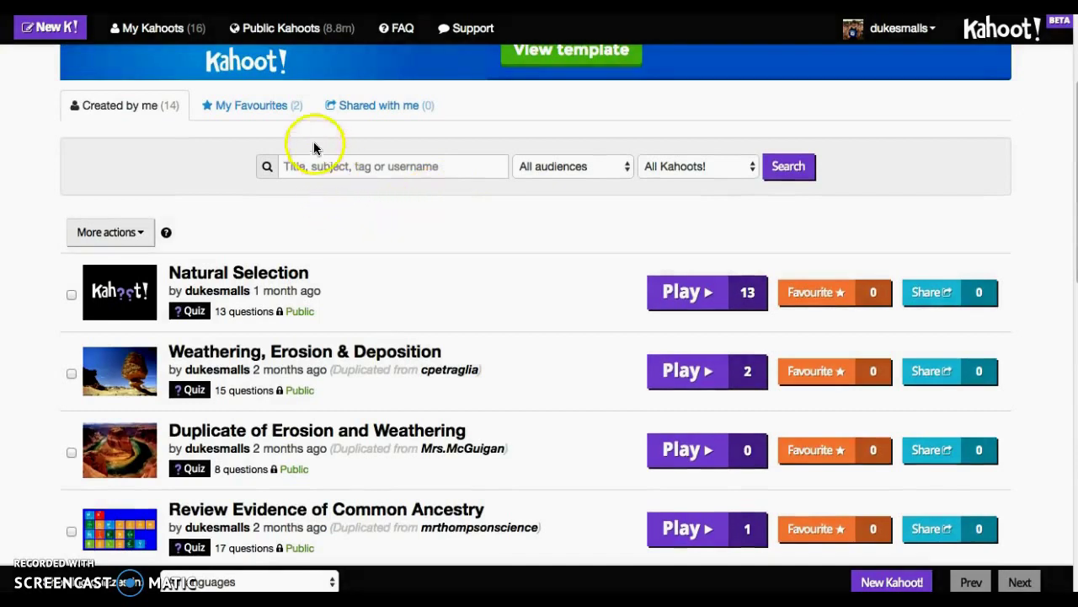
# Open the Featured public quiz Measures of Central Tendency (12 questions, 19 plays, 137 players)
pyautogui.click(287, 34)
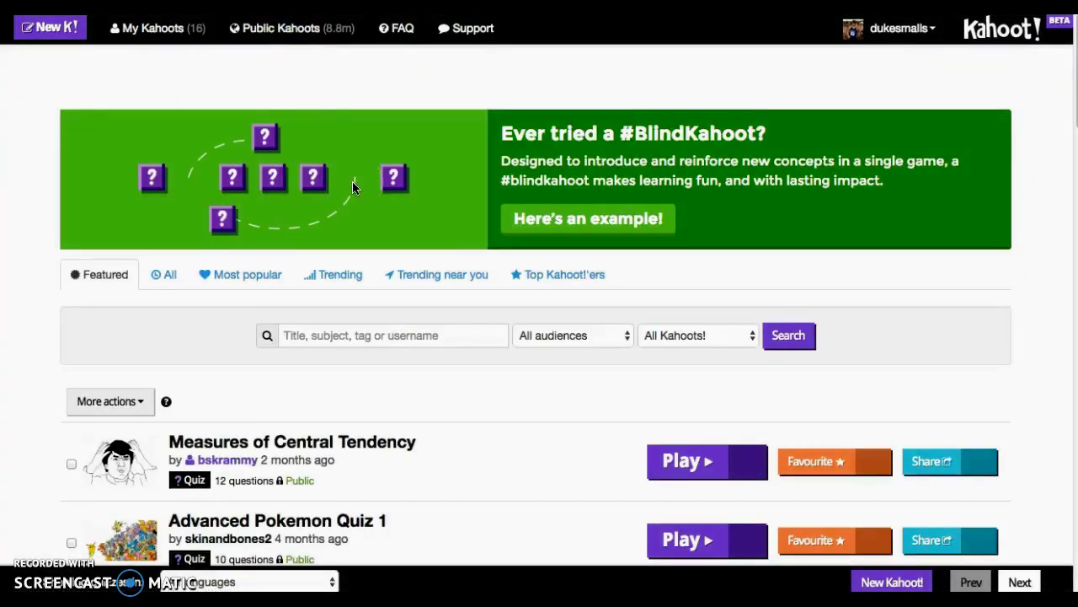
pyautogui.scroll(-3, 362, 320)
pyautogui.scroll(3, 382, 323)
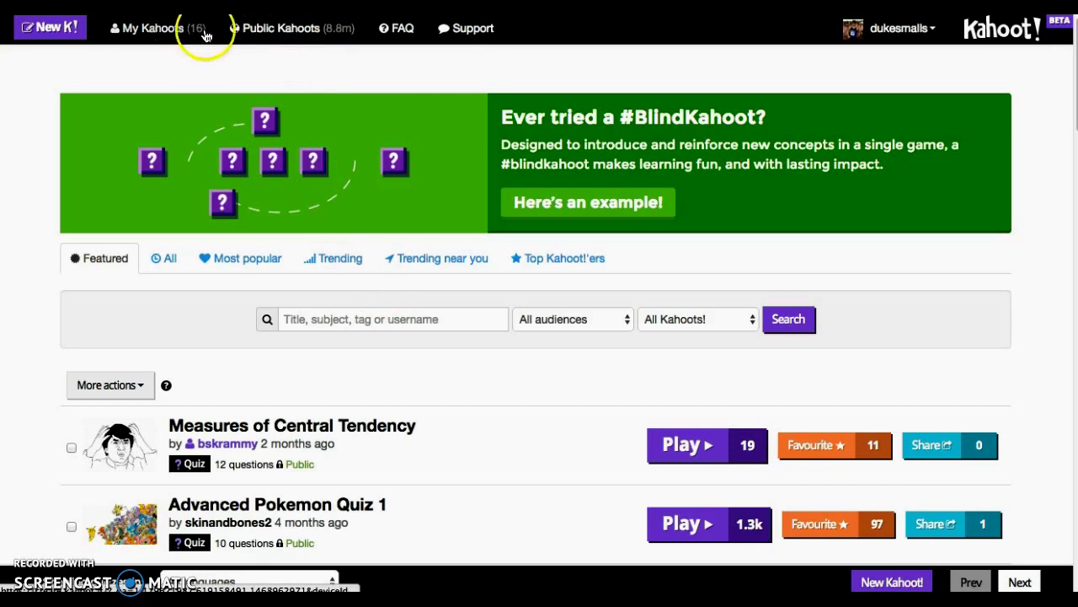
pyautogui.click(177, 35)
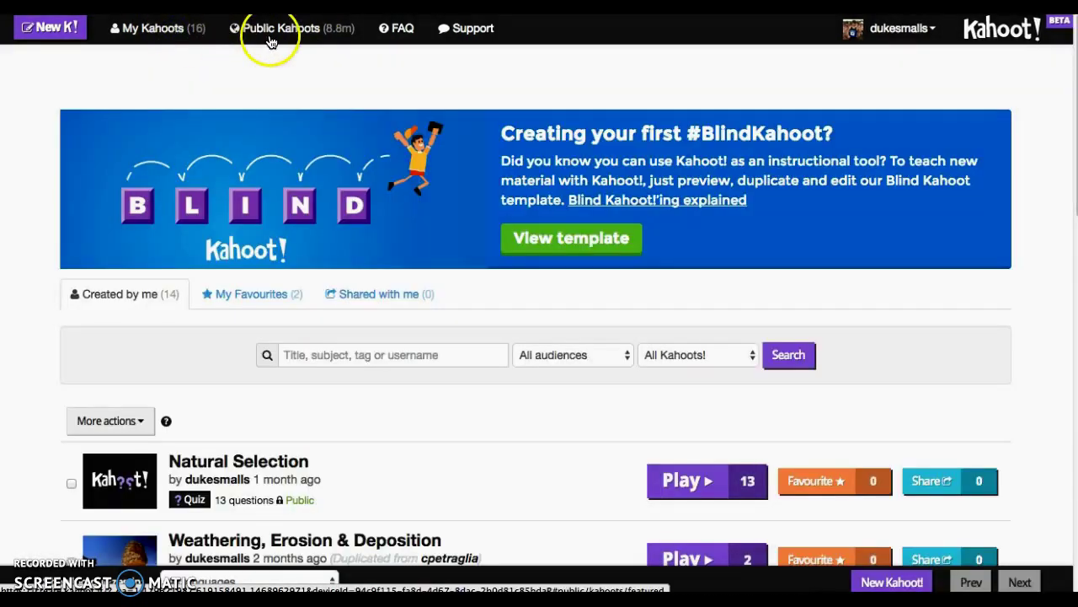
pyautogui.click(273, 33)
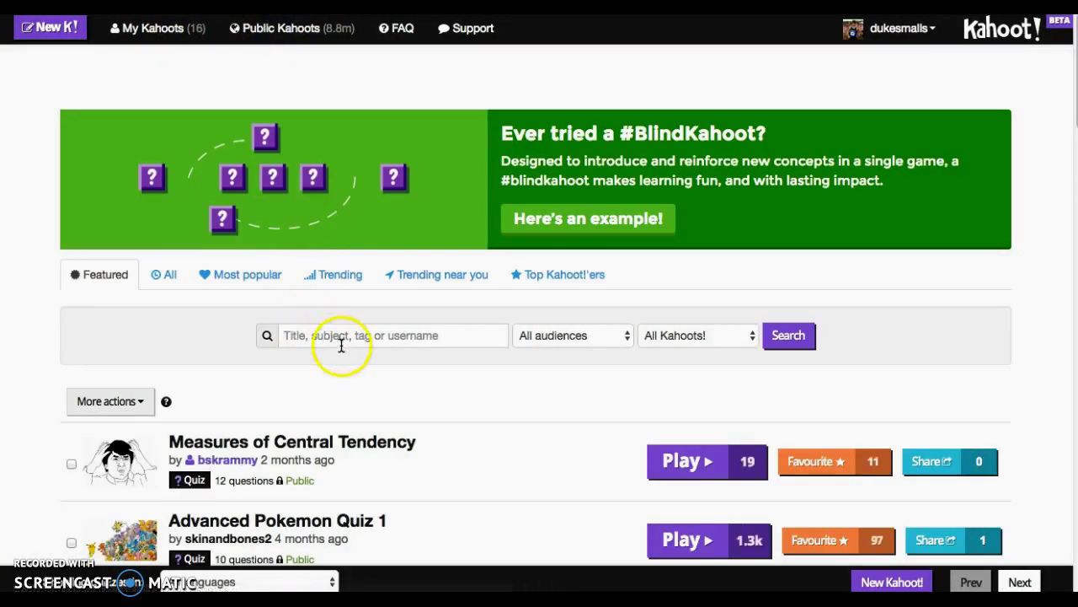
pyautogui.scroll(-1, 341, 354)
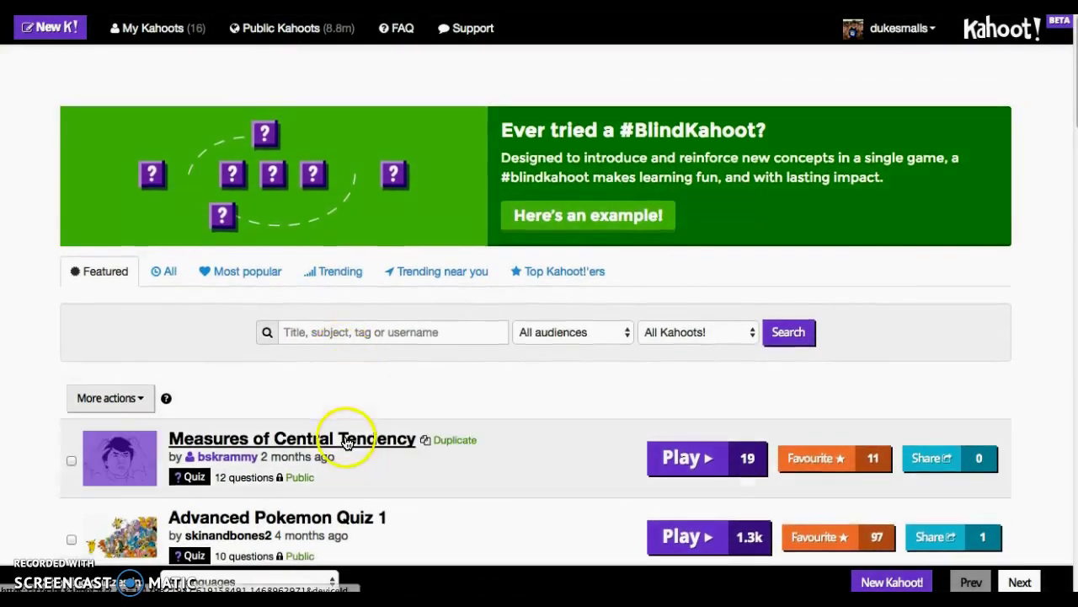
pyautogui.click(347, 451)
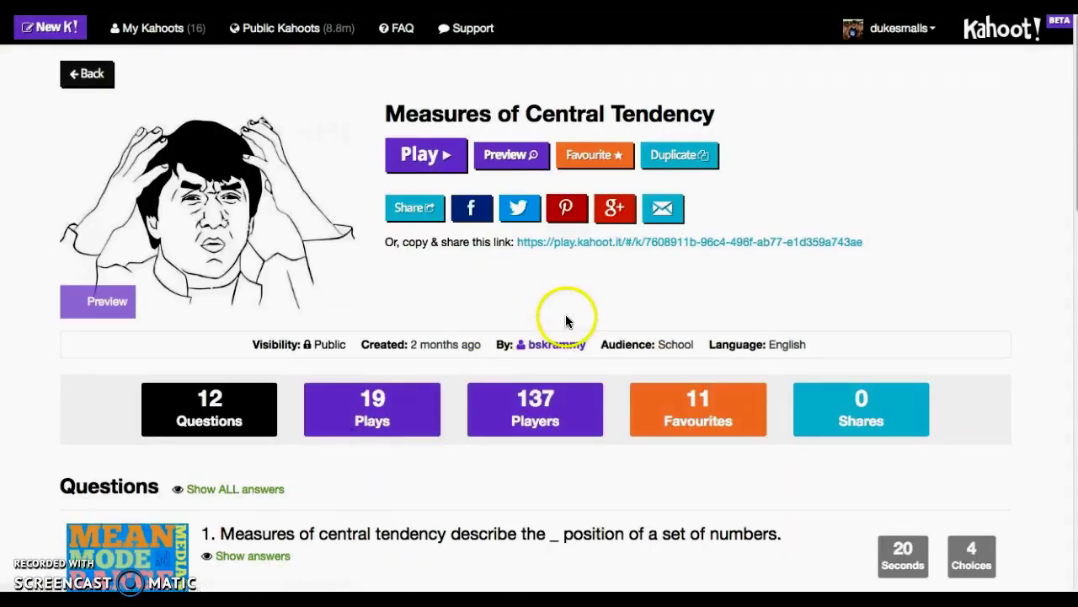
pyautogui.scroll(-1, 567, 320)
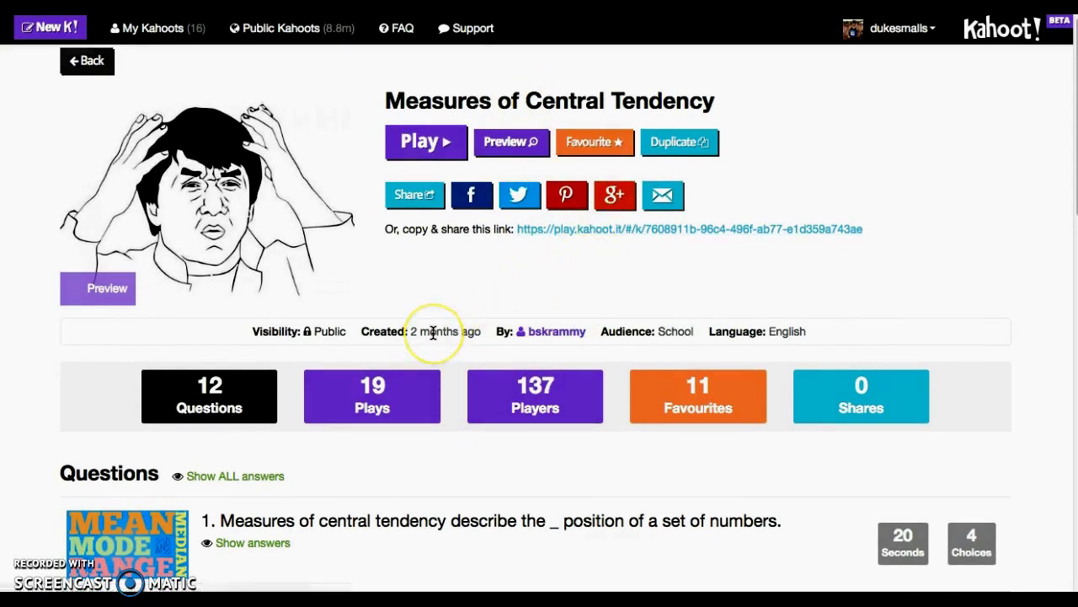
# Duplicate Measures of Central Tendency into a 12-question draft atop My Kahoots
pyautogui.click(686, 144)
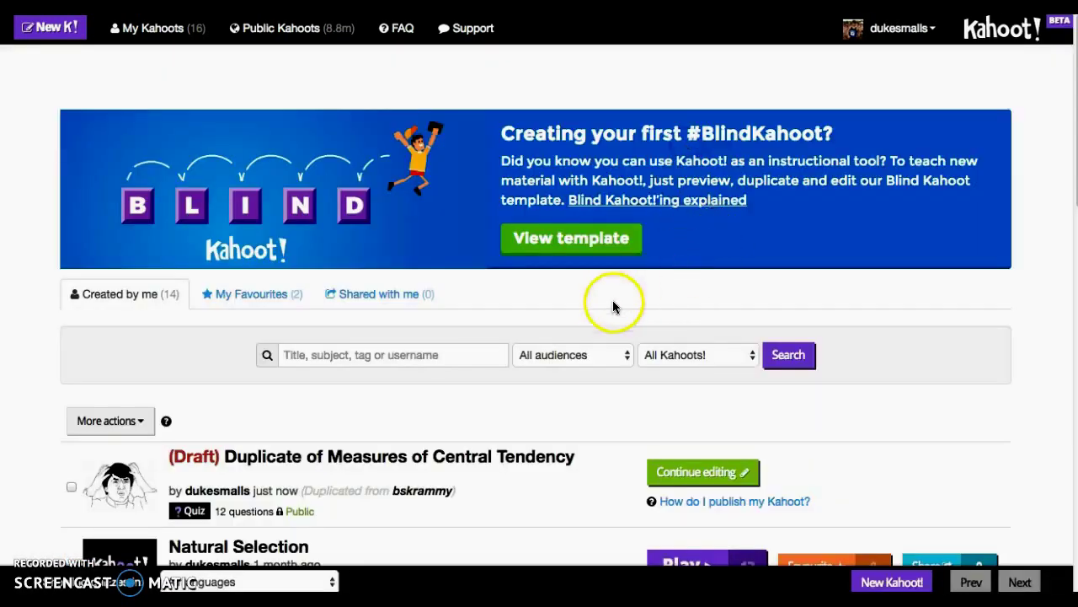
pyautogui.scroll(-1, 607, 306)
pyautogui.moveTo(682, 433)
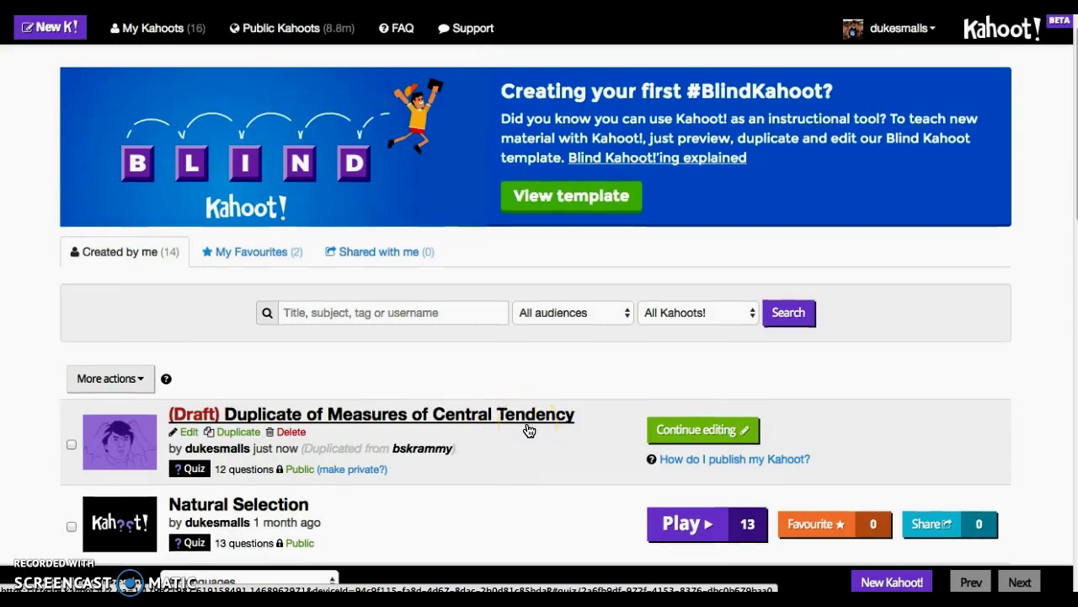
pyautogui.scroll(-5, 529, 430)
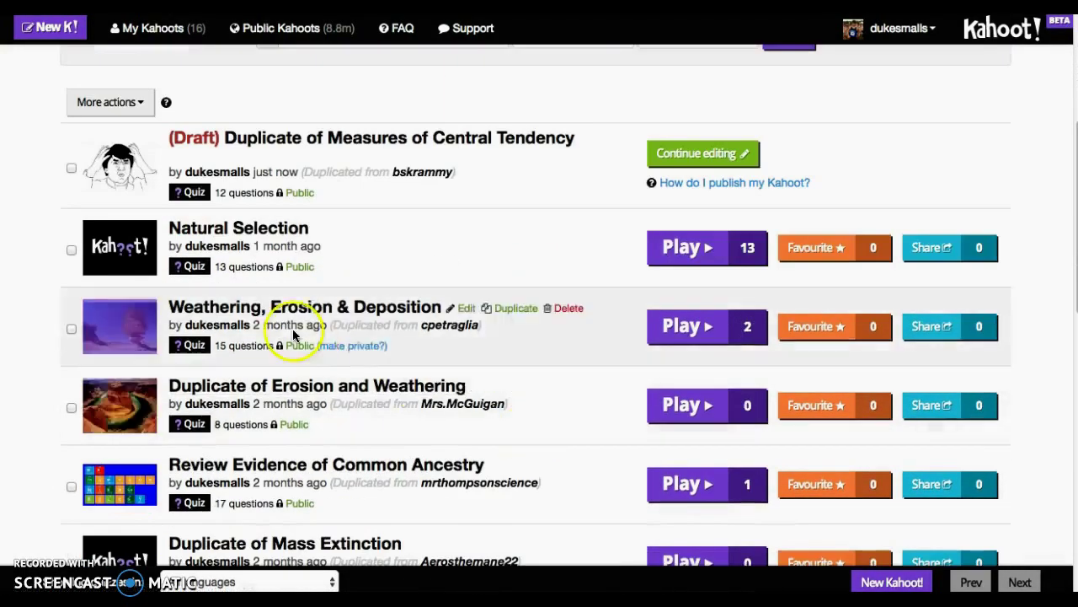
# Open Natural Selection's details page showing 13 questions, 13 plays and 236 players
pyautogui.click(269, 226)
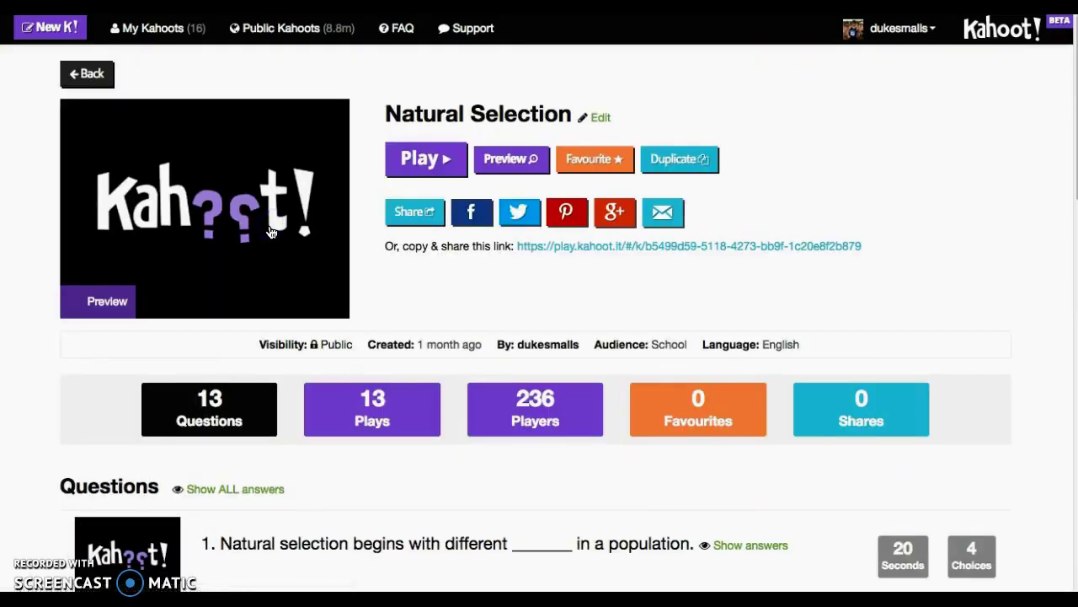
pyautogui.scroll(-2, 582, 313)
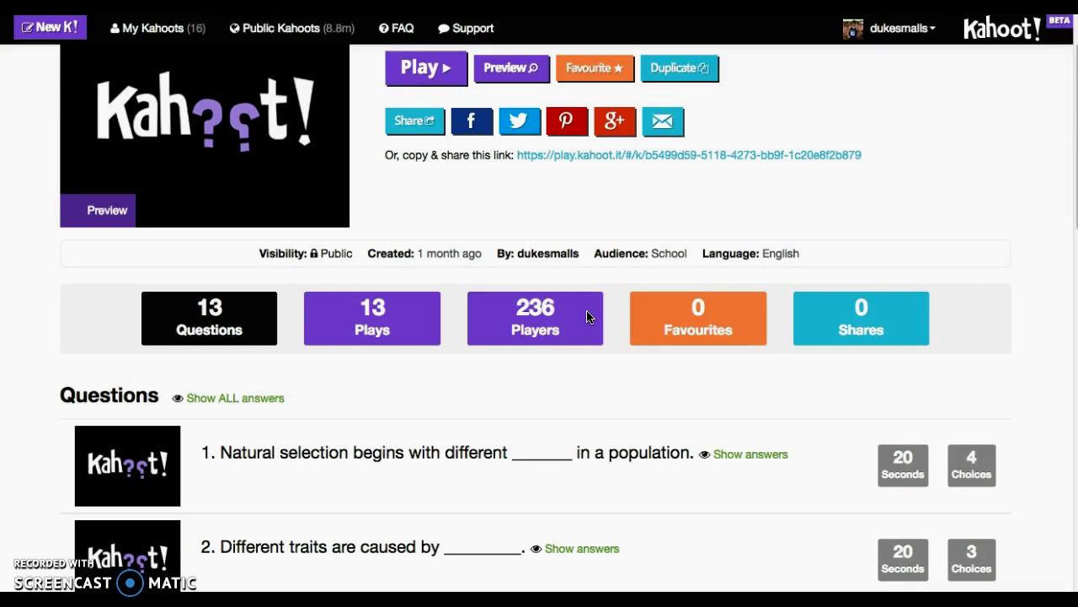
pyautogui.scroll(1, 583, 389)
pyautogui.scroll(-3, 583, 390)
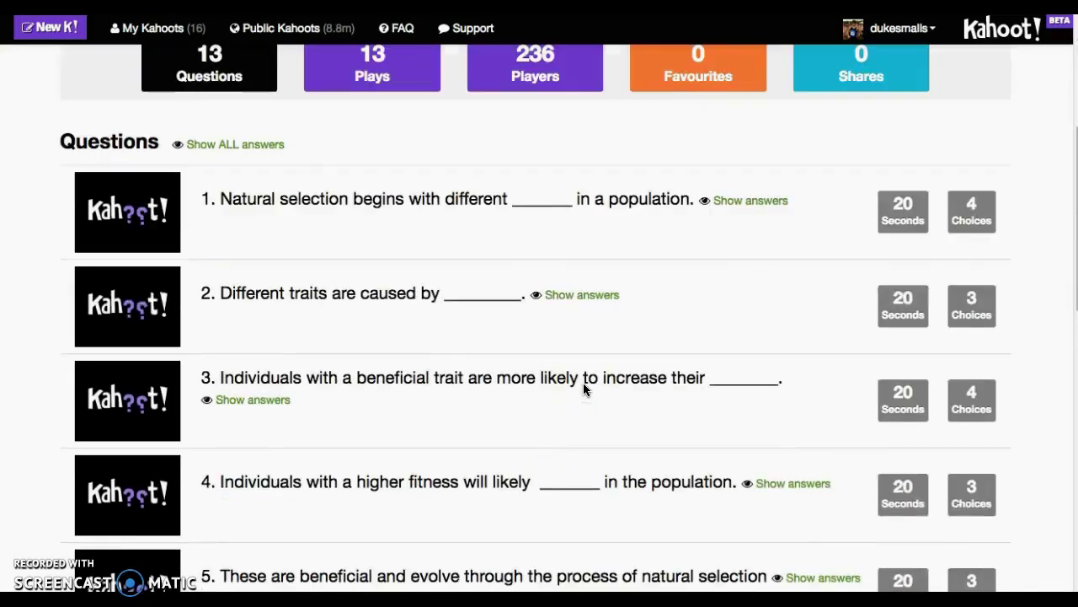
# Reveal question 1's answers, Traits correct, and highlight the question text
pyautogui.click(741, 202)
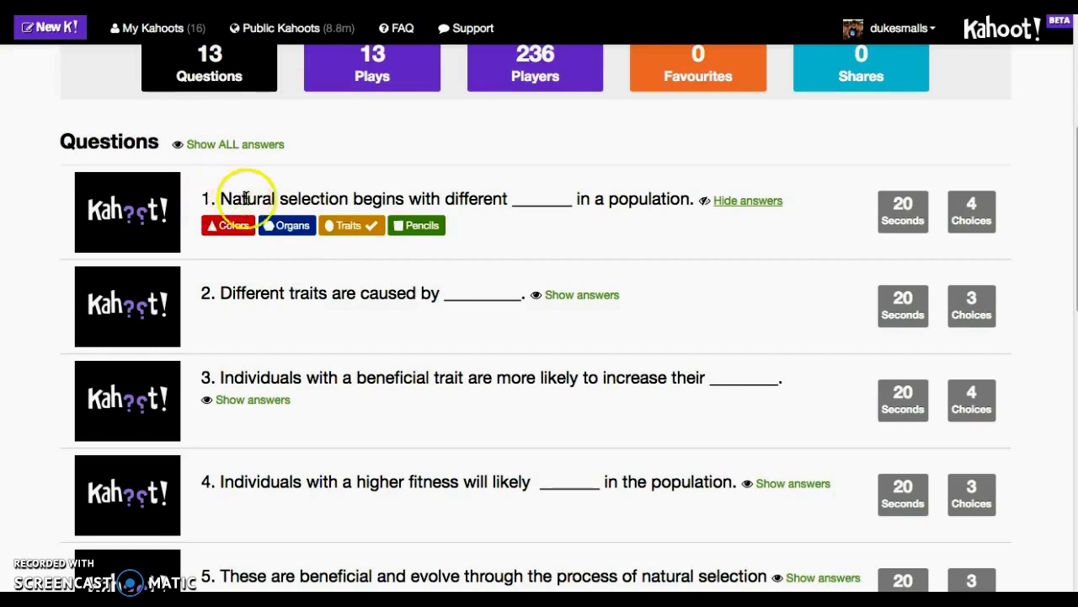
pyautogui.moveTo(201, 208); pyautogui.dragTo(696, 200)
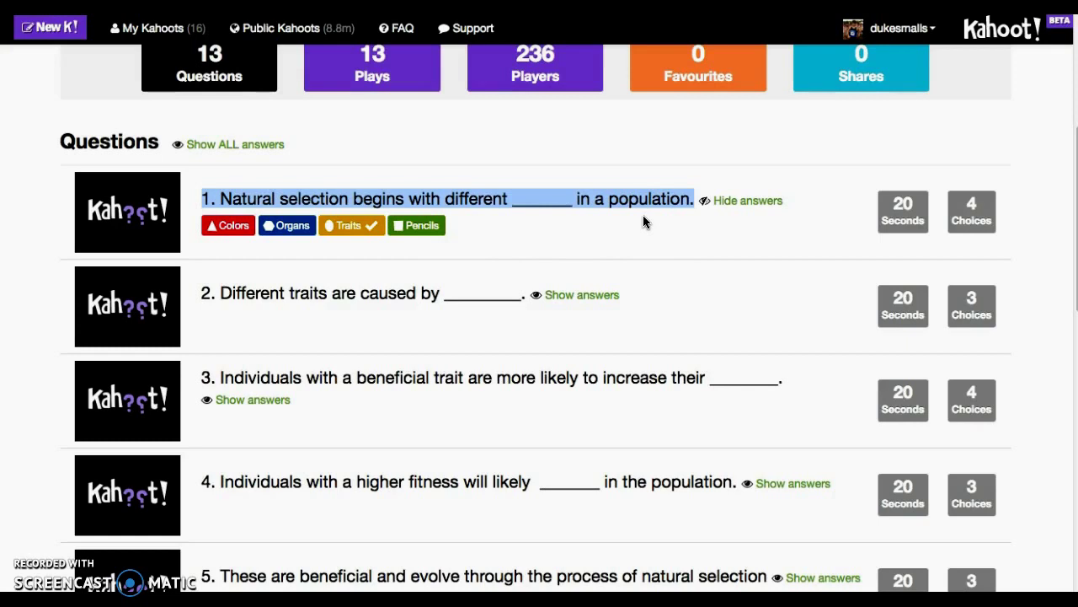
# Reveal question 6's answers: Radical, Structural (correct) and Behavioral
pyautogui.scroll(1, 649, 223)
pyautogui.scroll(-2, 655, 239)
pyautogui.scroll(-5, 655, 239)
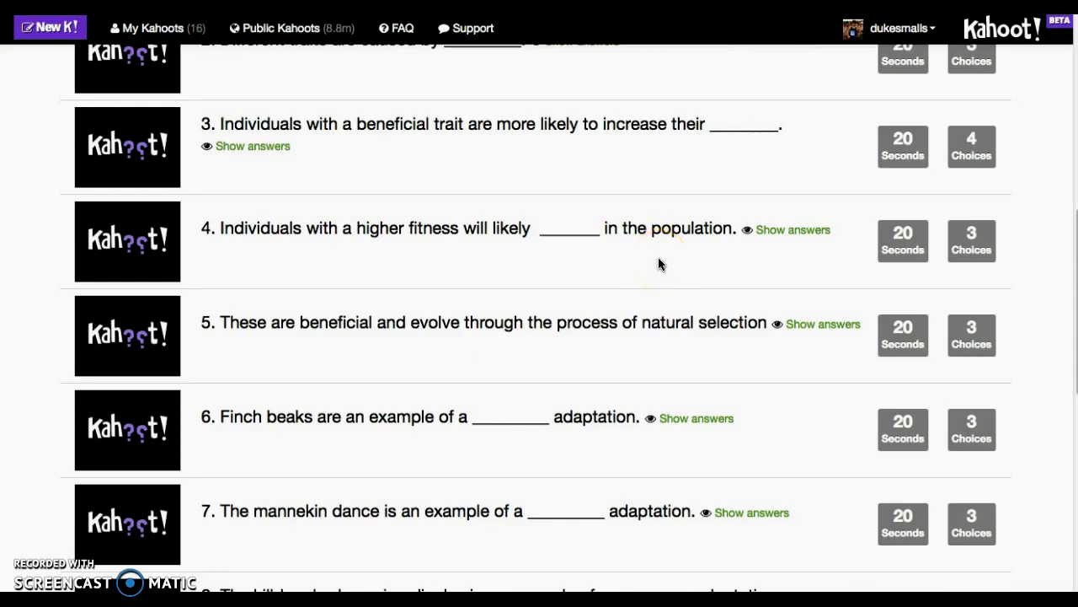
pyautogui.scroll(-1, 658, 264)
pyautogui.scroll(-1, 658, 263)
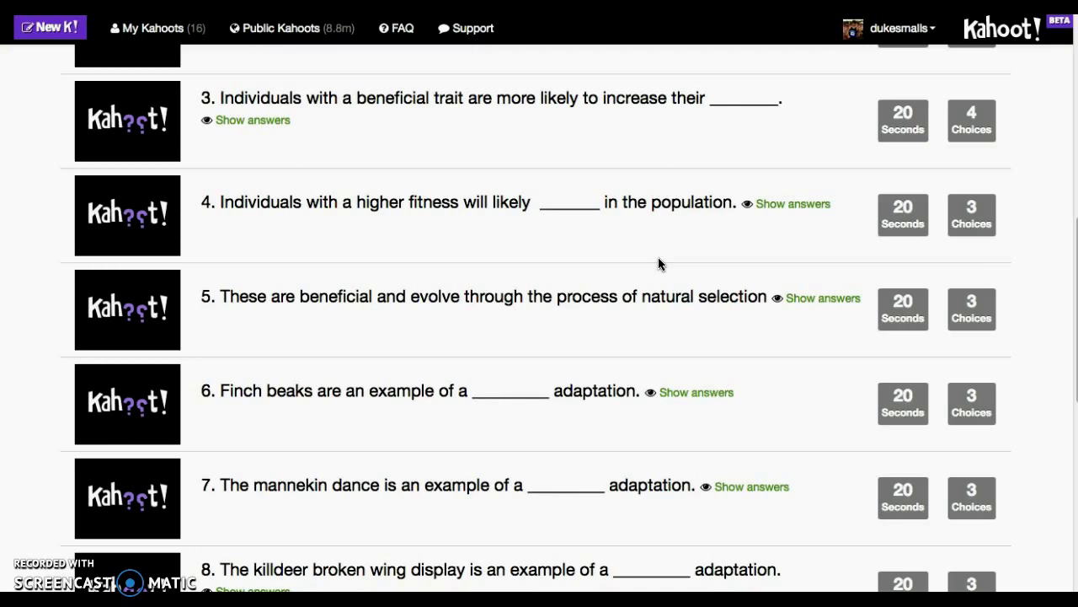
pyautogui.click(689, 396)
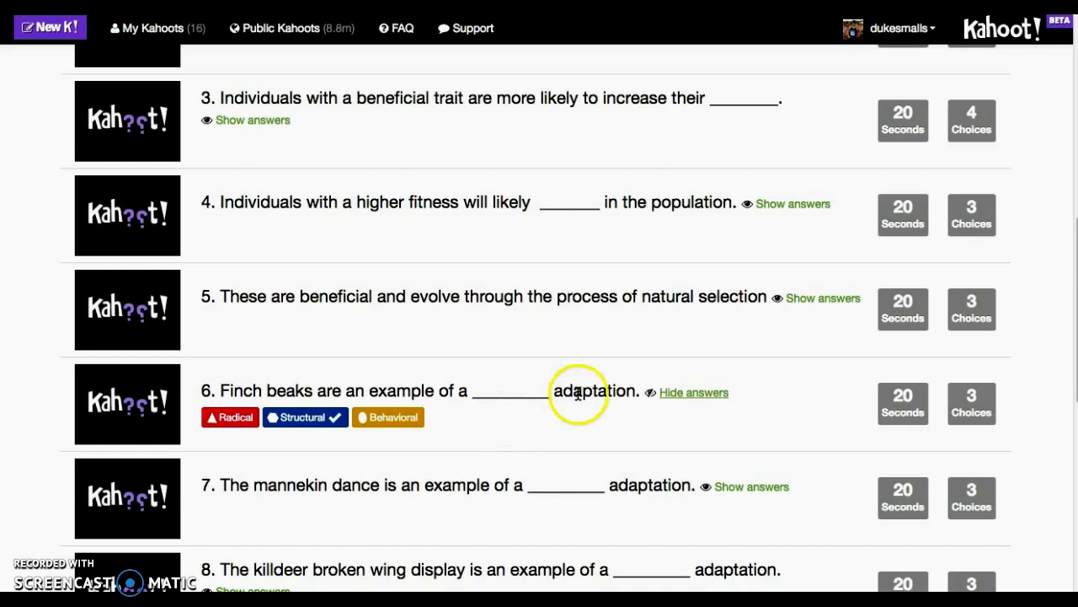
pyautogui.scroll(3, 587, 393)
pyautogui.scroll(2, 725, 403)
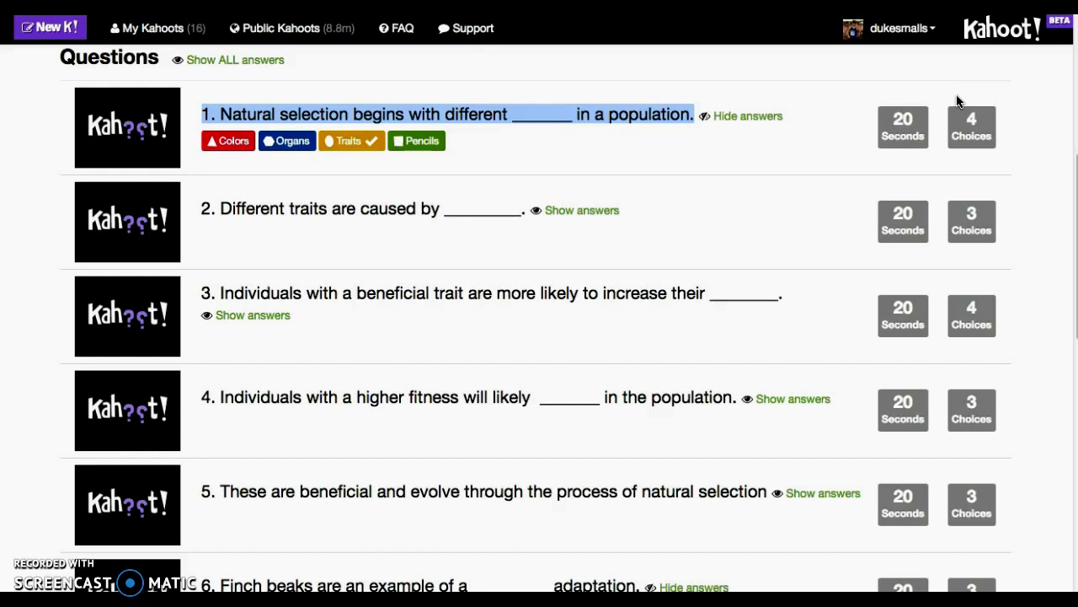
pyautogui.click(891, 109)
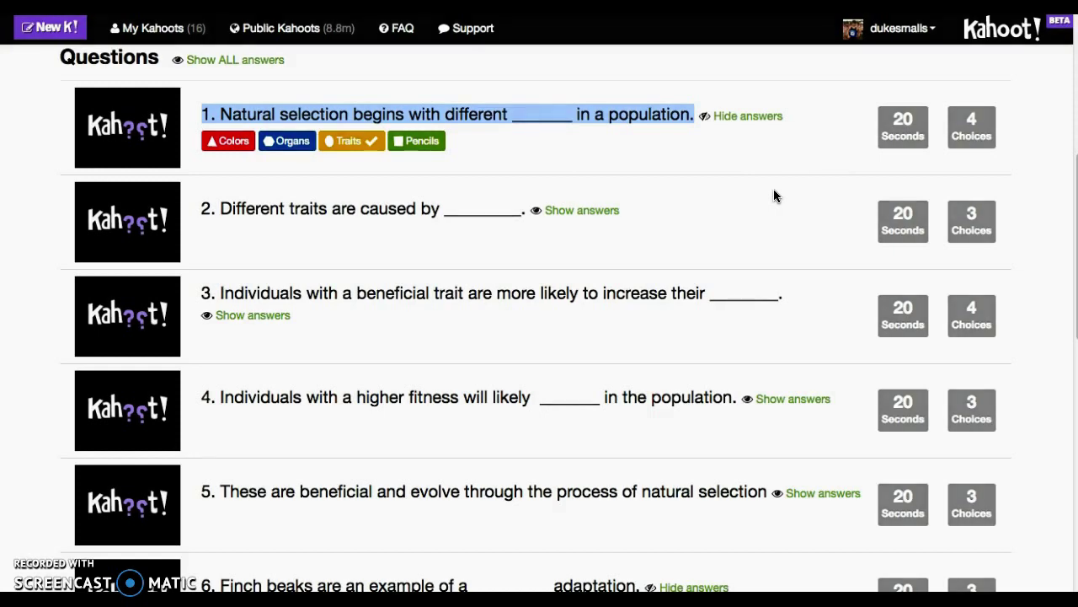
pyautogui.scroll(5, 774, 195)
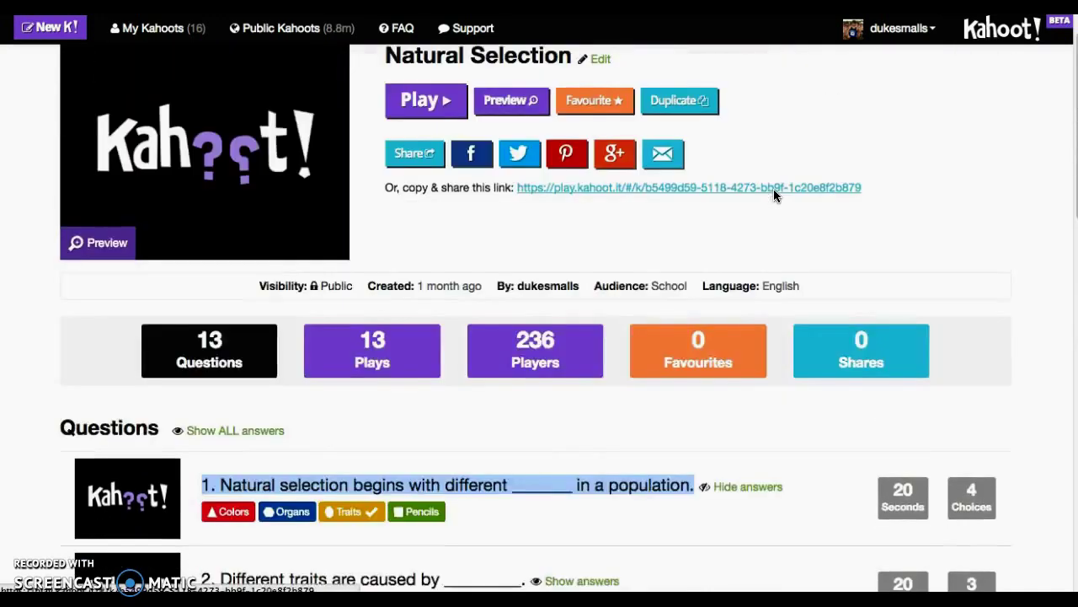
# Open the kahoot.it join page and select the empty Game PIN field
pyautogui.scroll(1, 774, 195)
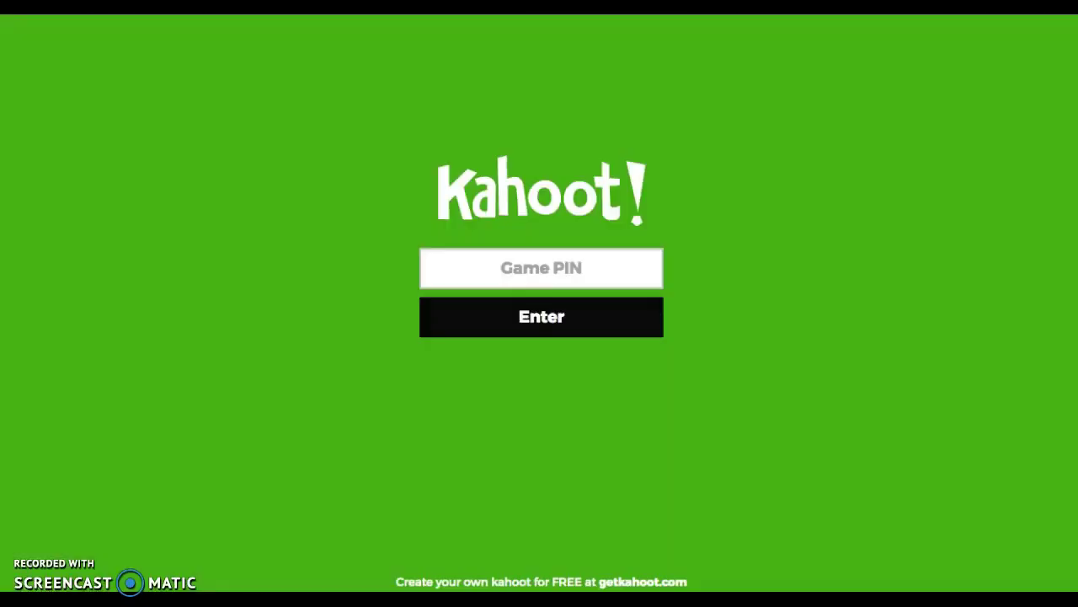
pyautogui.click(560, 275)
pyautogui.click(534, 246)
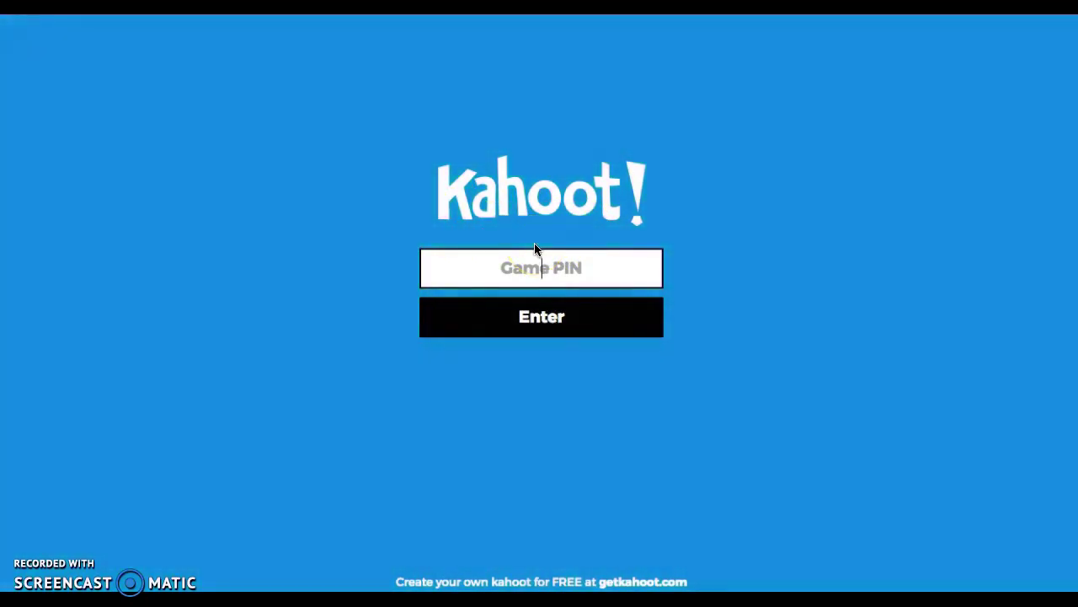
pyautogui.click(534, 253)
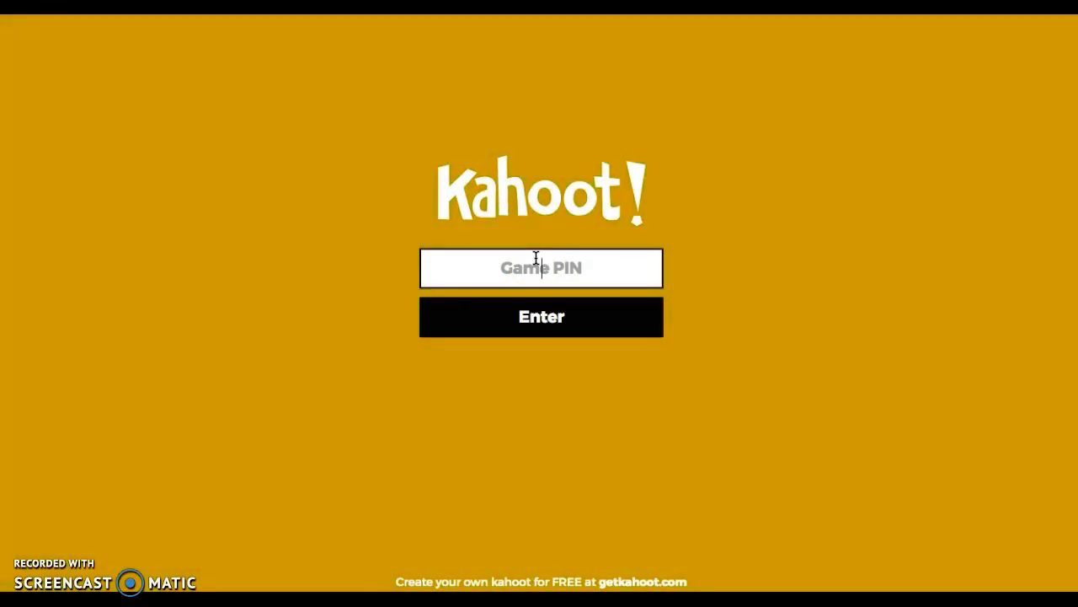
pyautogui.click(558, 233)
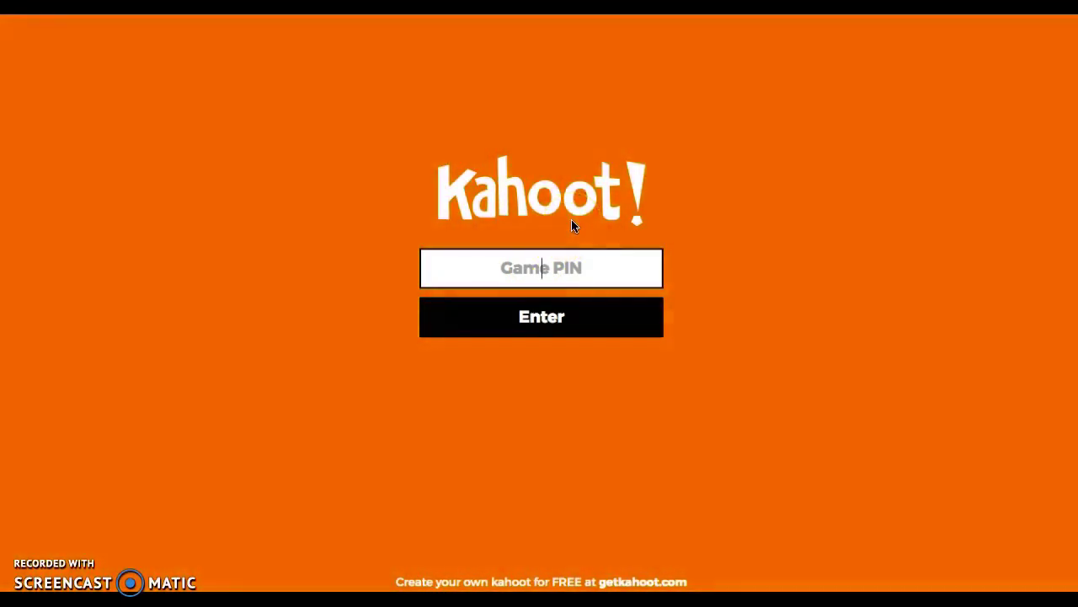